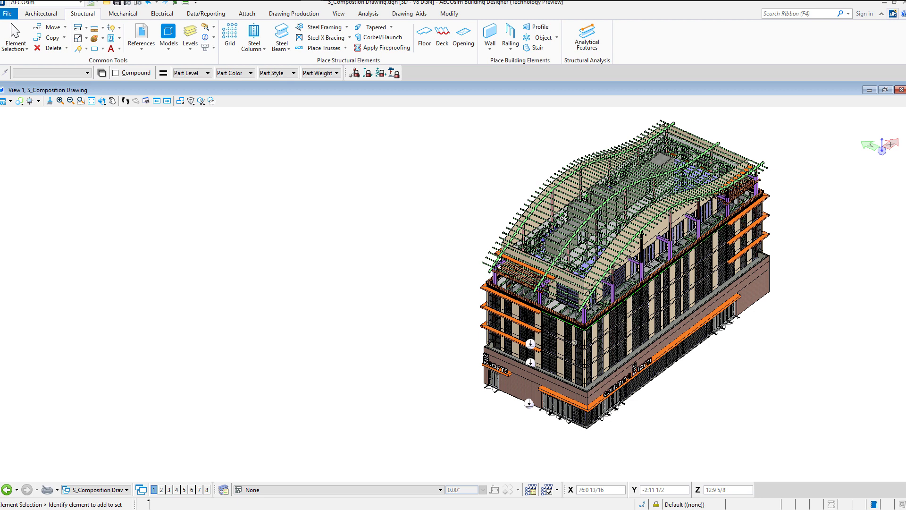
Hide the S_Discipline, A_Discipline, S_Grocery Framing and M_Discipline Master reference attachments
{"action": "left_click", "coordinate": [141, 35]}
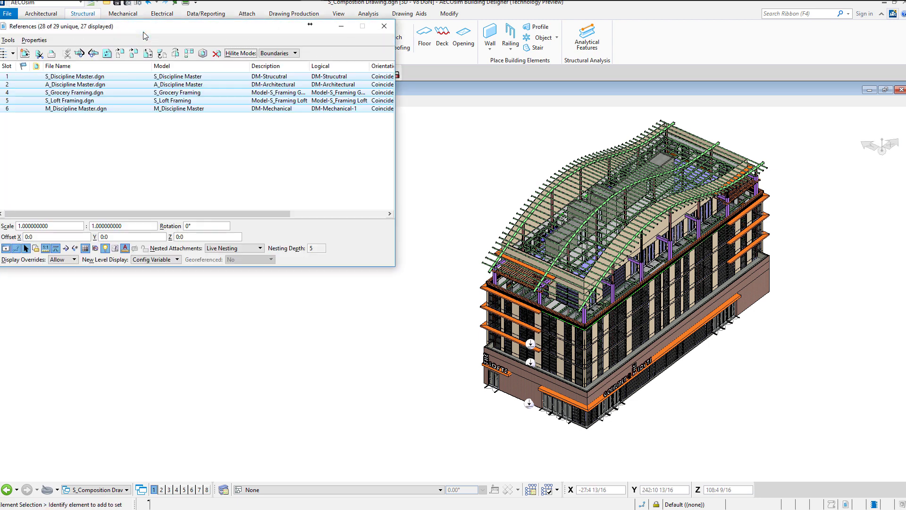
{"action": "left_click", "coordinate": [104, 77]}
{"action": "left_click", "coordinate": [7, 248]}
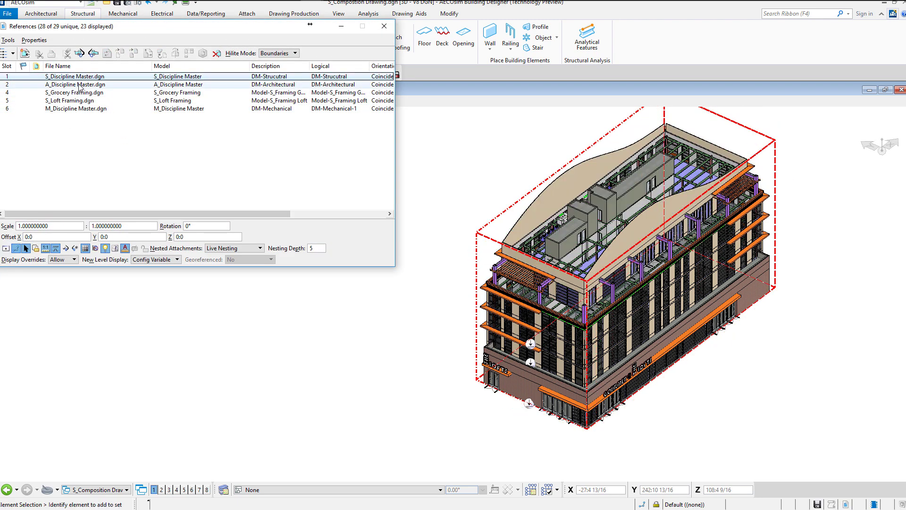
{"action": "left_click", "coordinate": [80, 85]}
{"action": "left_click", "coordinate": [7, 249]}
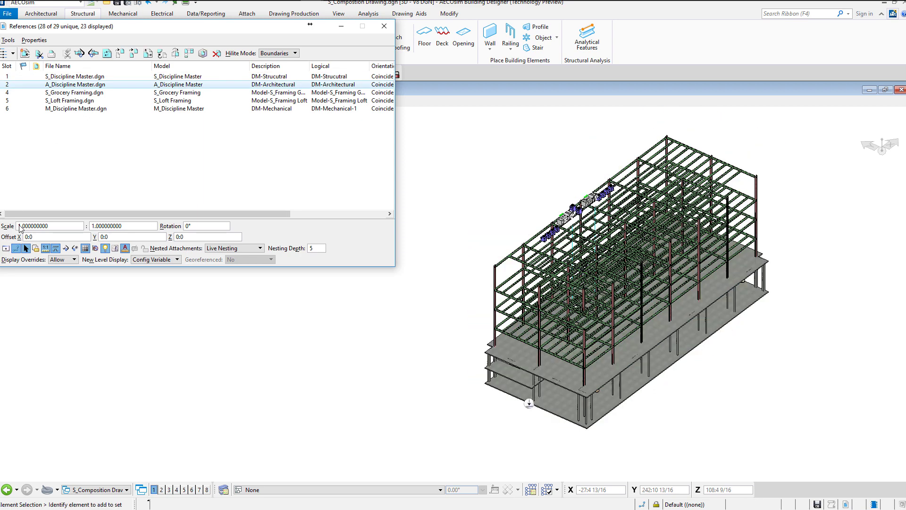
{"action": "left_click", "coordinate": [74, 93]}
{"action": "left_click", "coordinate": [8, 248]}
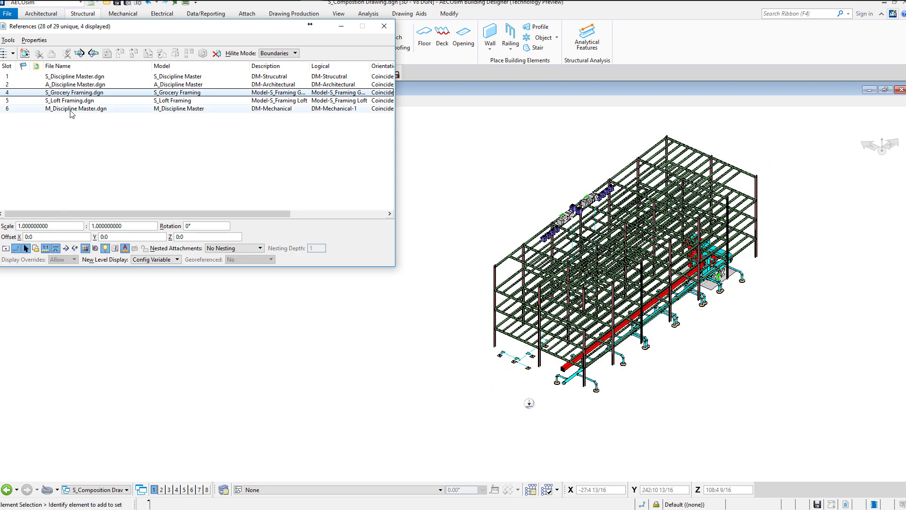
{"action": "left_click", "coordinate": [71, 109]}
{"action": "left_click", "coordinate": [8, 249]}
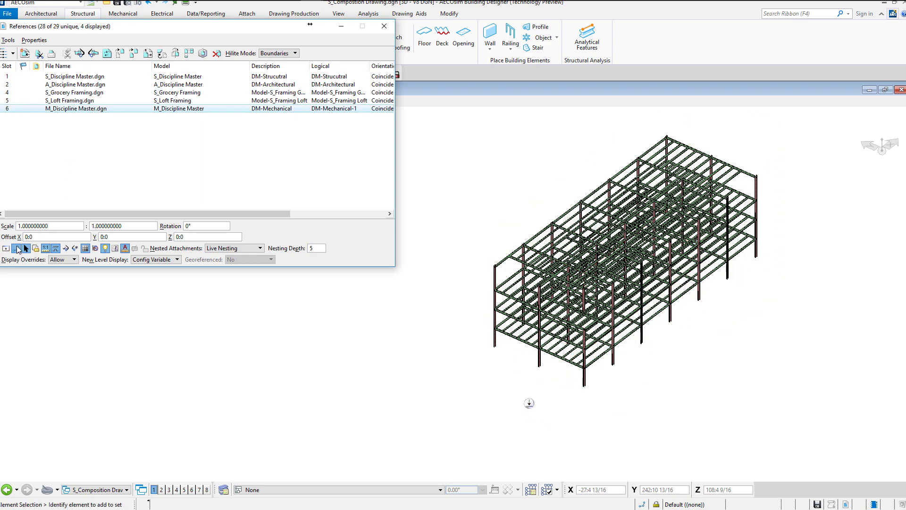
{"action": "left_click", "coordinate": [384, 27]}
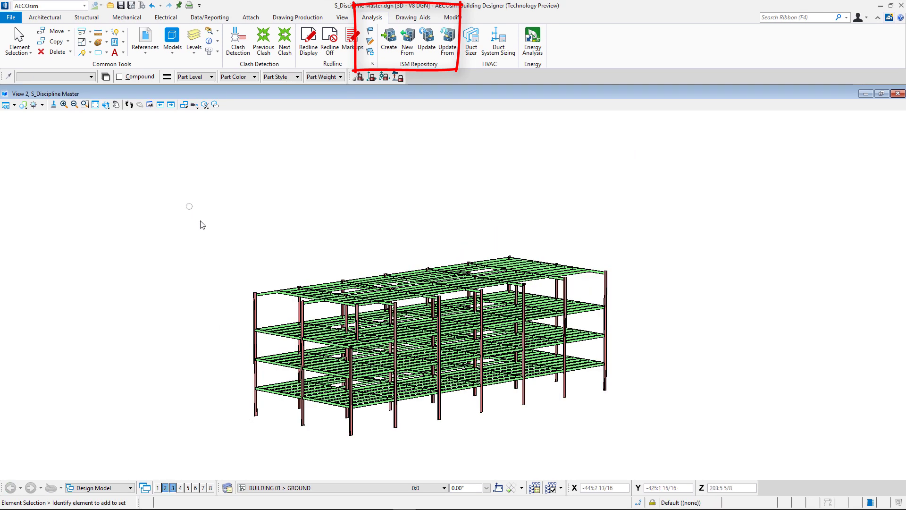
Fence-select the entire steel frame and export it to a new ISM repository, S_Discipline Master.ism.dgn
{"action": "mouse_move", "coordinate": [660, 446]}
{"action": "left_mouse_down"}
{"action": "mouse_move", "coordinate": [175, 262]}
{"action": "mouse_move", "coordinate": [162, 247]}
{"action": "left_mouse_up"}
{"action": "left_click", "coordinate": [387, 50]}
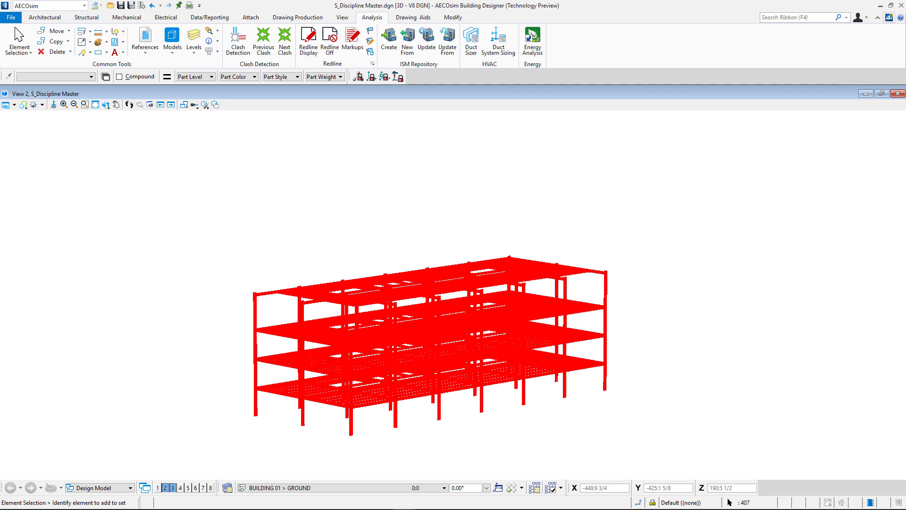
{"action": "left_click_drag", "start_coordinate": [643, 100], "coordinate": [160, 135]}
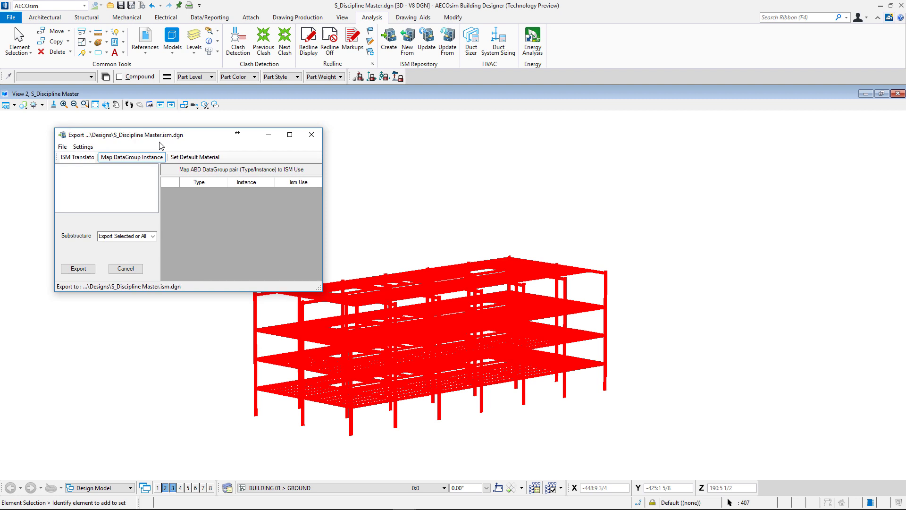
{"action": "left_click", "coordinate": [79, 268]}
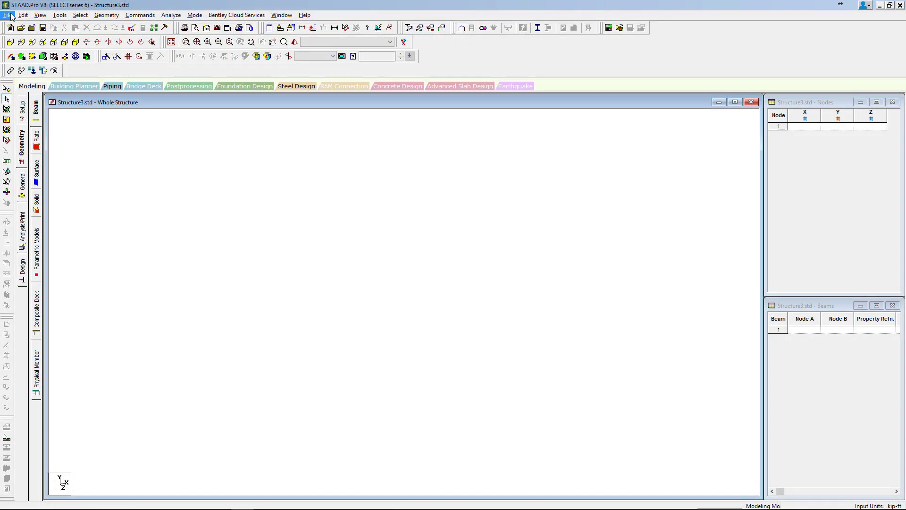
Start a new STAAD model from the S_Discipline Master.ism.dgn repository via ISM New from Repository
{"action": "left_click", "coordinate": [7, 14]}
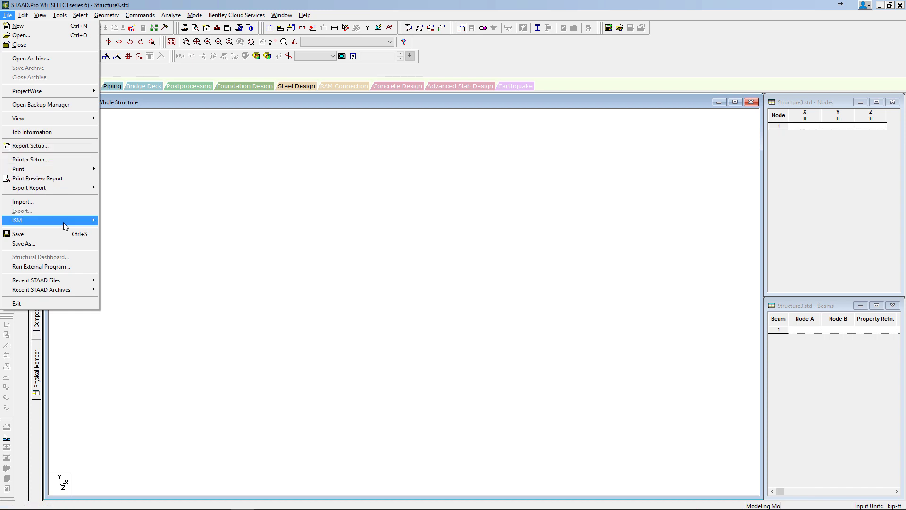
{"action": "mouse_move", "coordinate": [70, 221]}
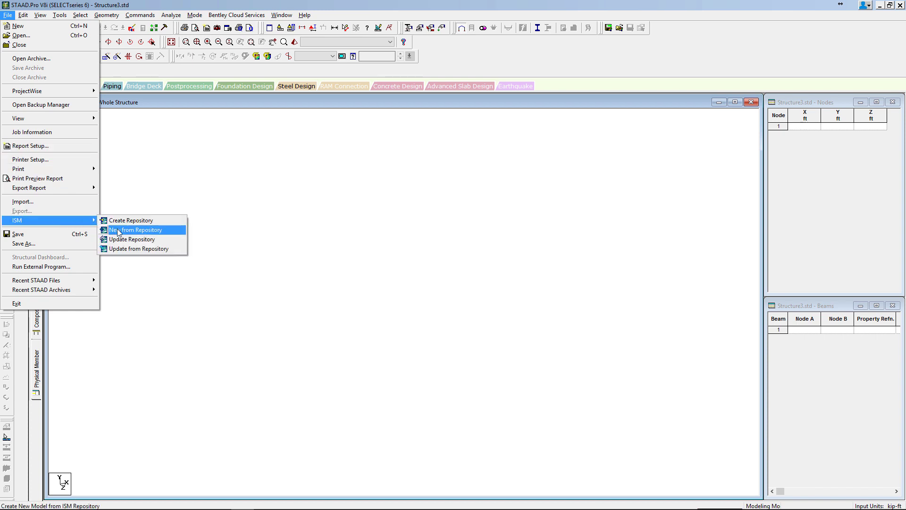
{"action": "left_click", "coordinate": [143, 233]}
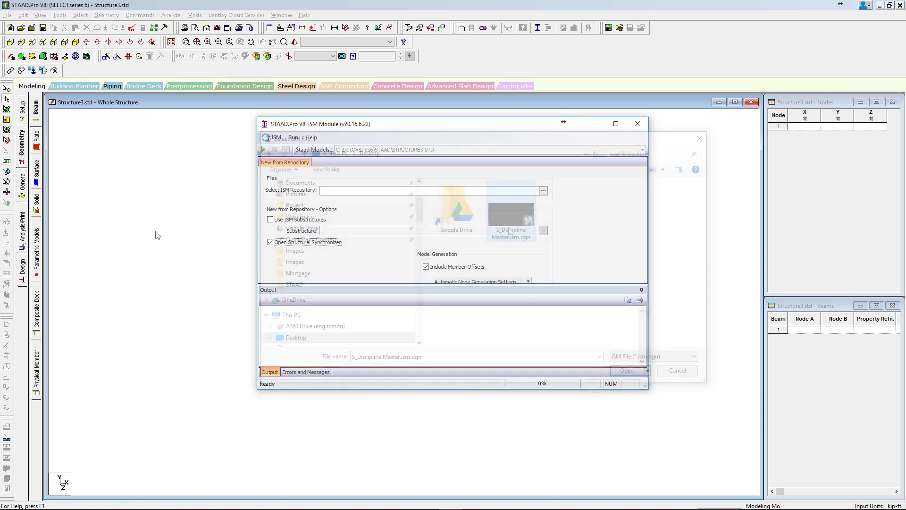
{"action": "double_click", "coordinate": [510, 222]}
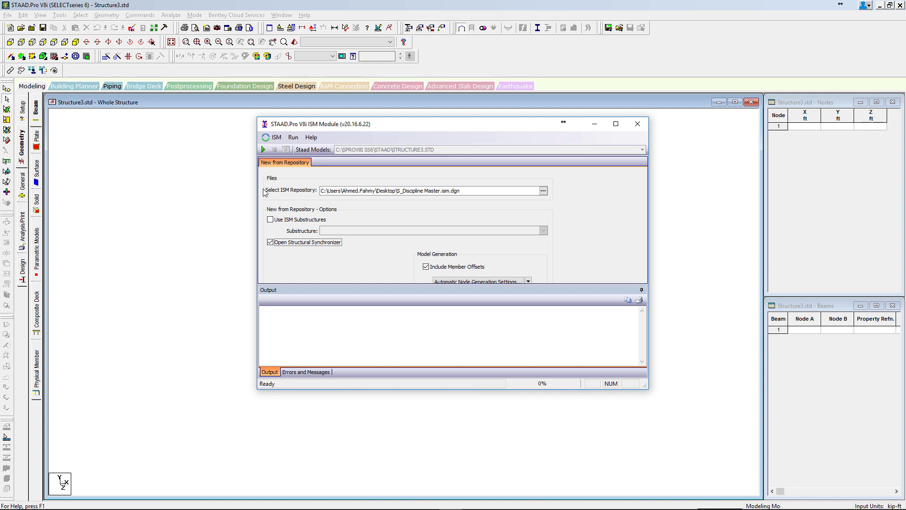
{"action": "left_click", "coordinate": [264, 150]}
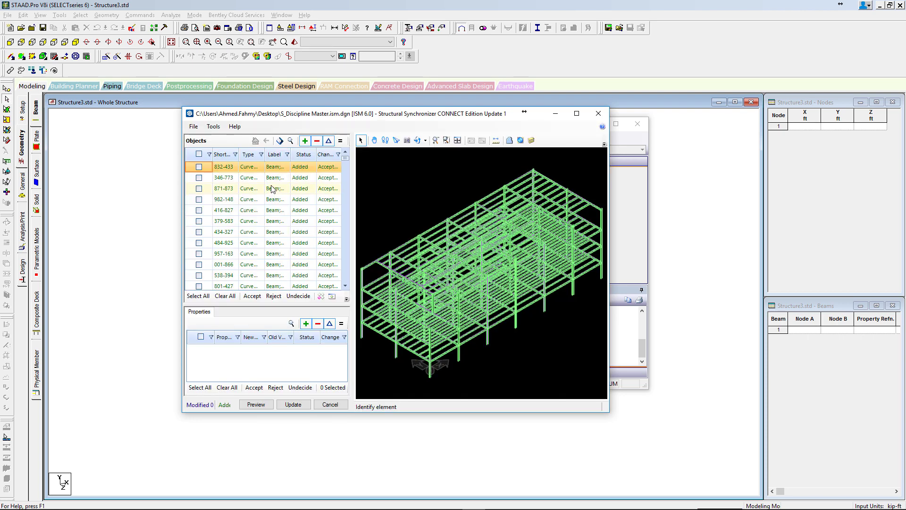
Import all repository objects into Structure3.std with Select All and Update, then close the ISM window
{"action": "left_click", "coordinate": [203, 301]}
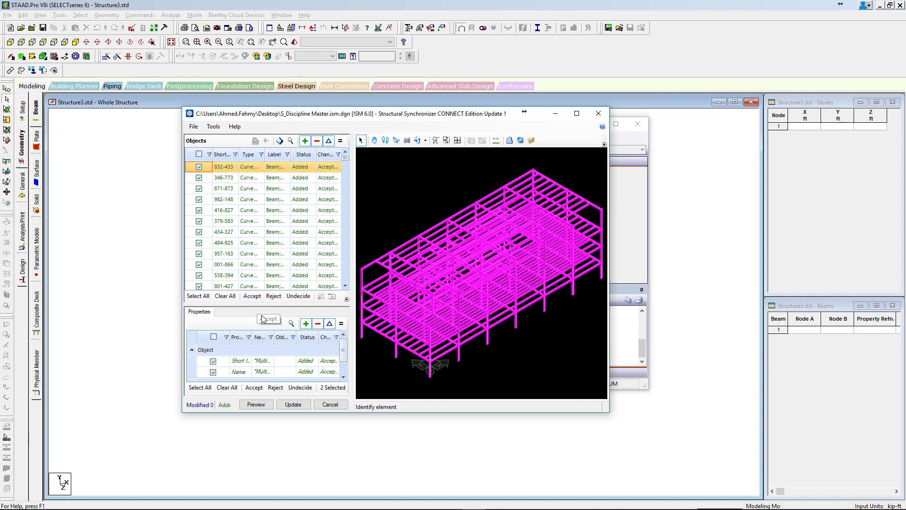
{"action": "left_click", "coordinate": [294, 405]}
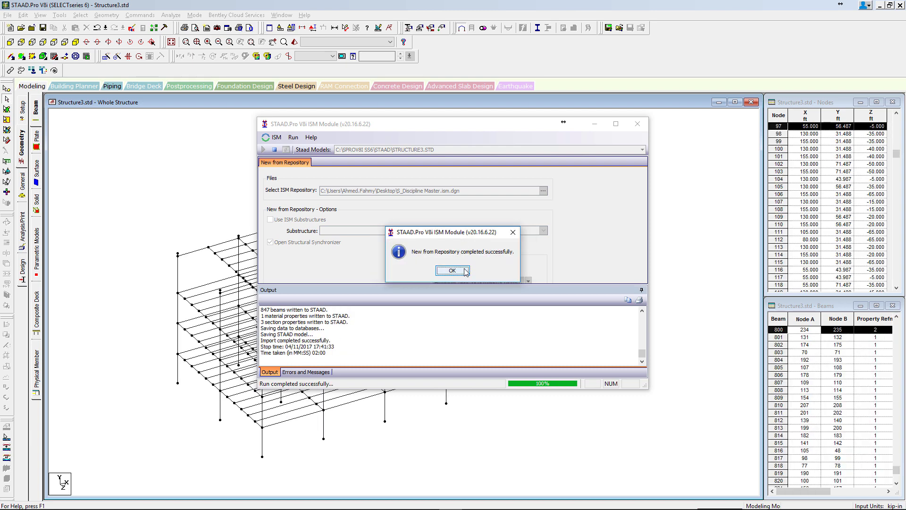
{"action": "left_click", "coordinate": [453, 271]}
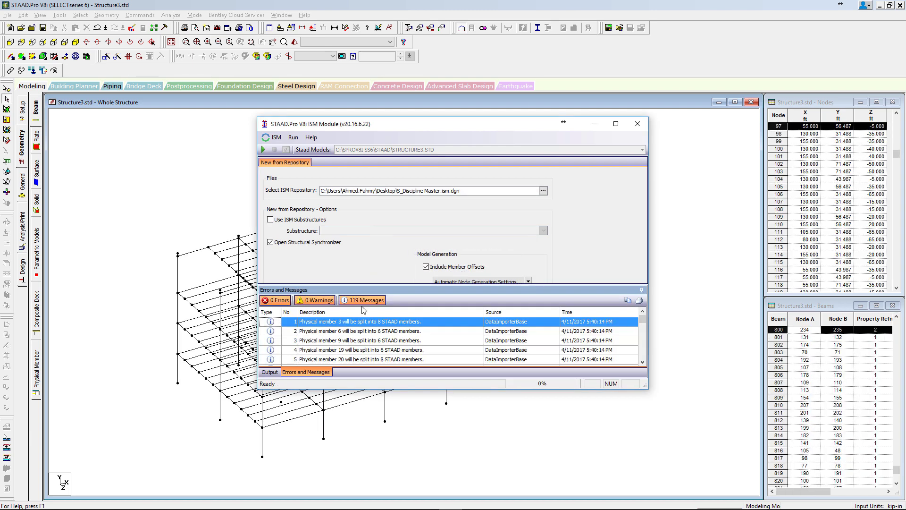
{"action": "left_click", "coordinate": [637, 125]}
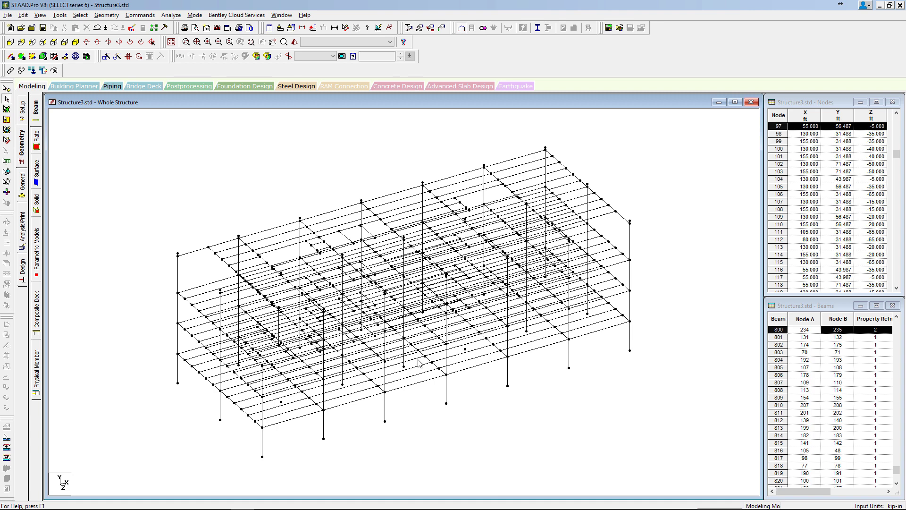
Assign beam 94 the W40X327 section from the American Steel Table, replacing W12X30
{"action": "left_click", "coordinate": [360, 399]}
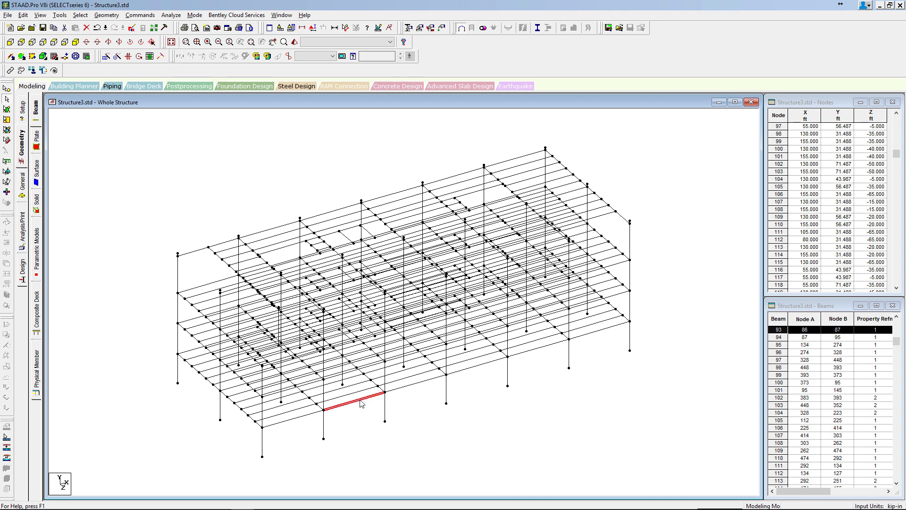
{"action": "double_click", "coordinate": [430, 379]}
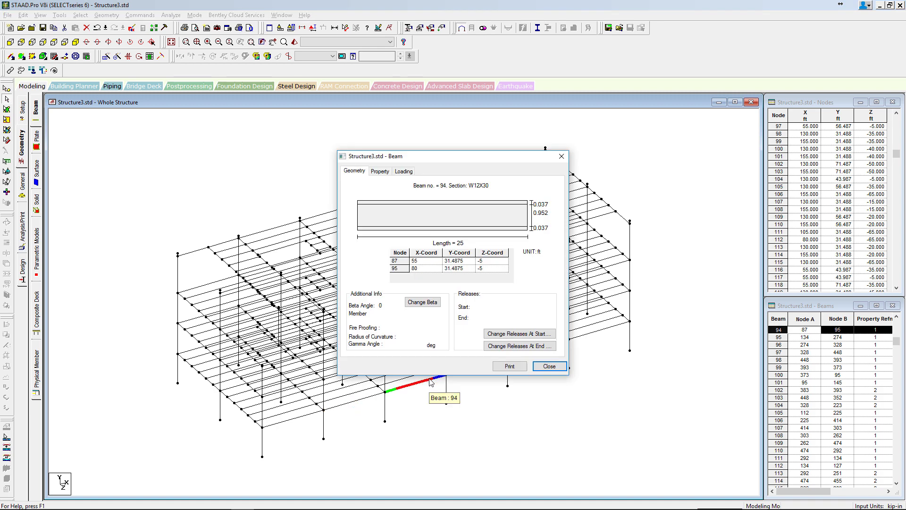
{"action": "left_click", "coordinate": [381, 172]}
{"action": "left_click", "coordinate": [505, 267]}
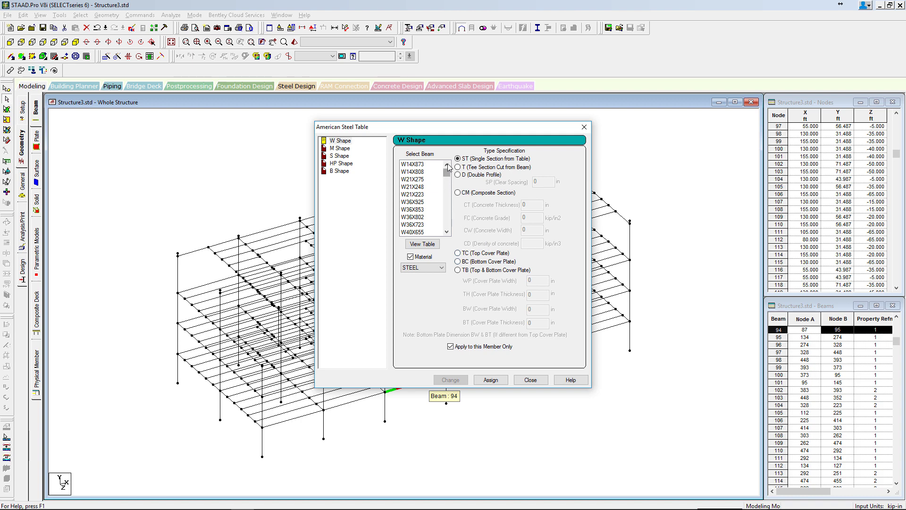
{"action": "left_click_drag", "start_coordinate": [448, 175], "coordinate": [450, 182]}
{"action": "left_click", "coordinate": [423, 166]}
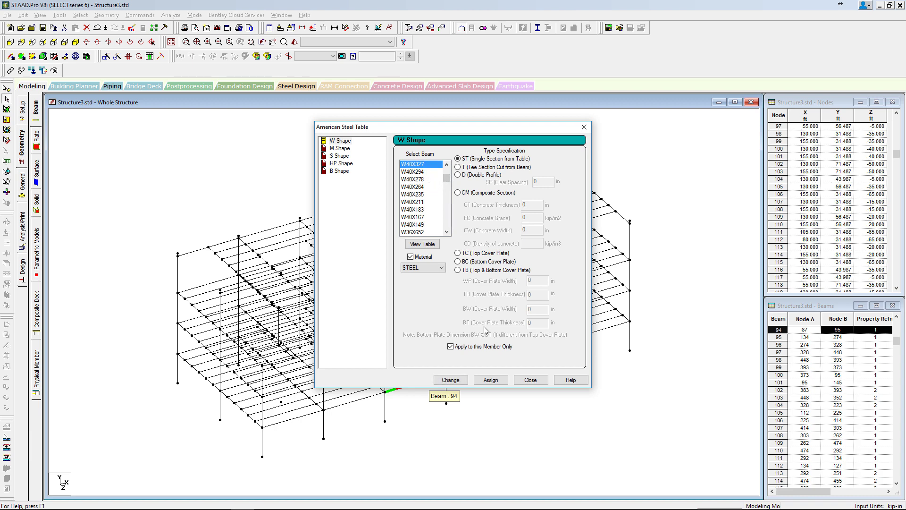
{"action": "left_click", "coordinate": [491, 380]}
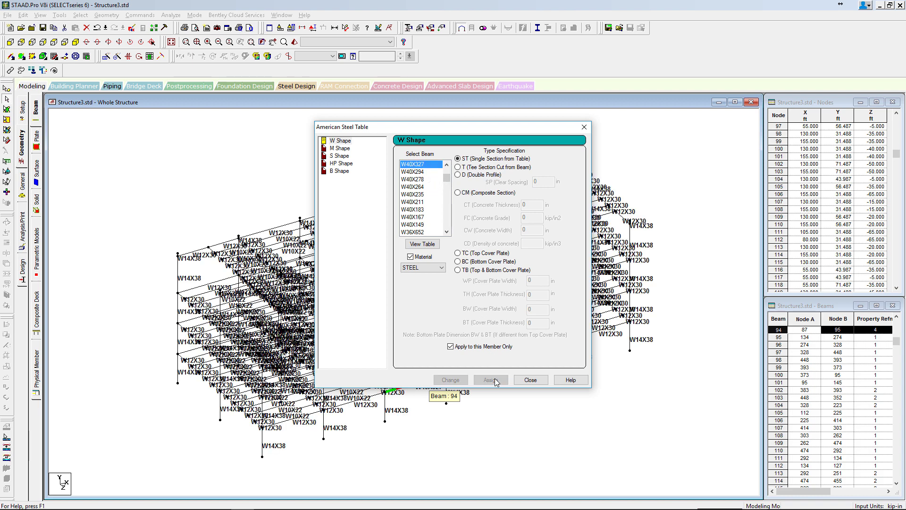
{"action": "left_click", "coordinate": [519, 382]}
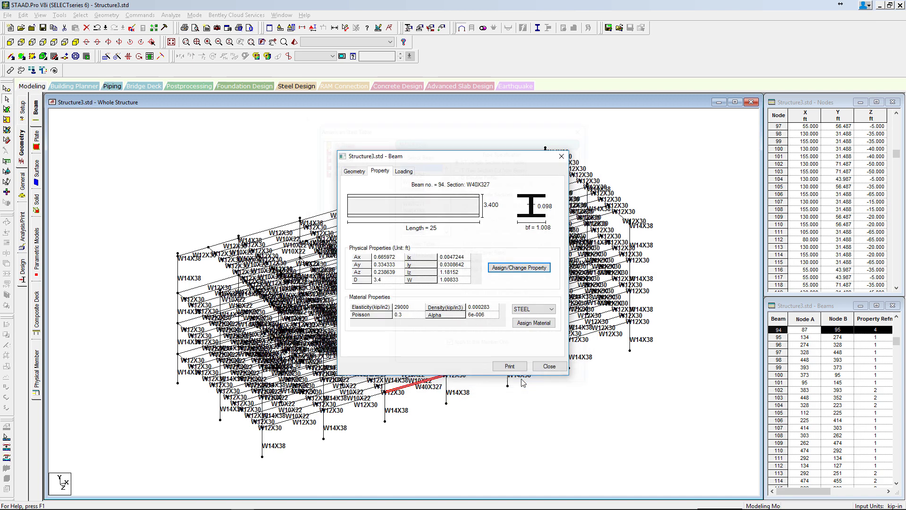
{"action": "left_click", "coordinate": [549, 367]}
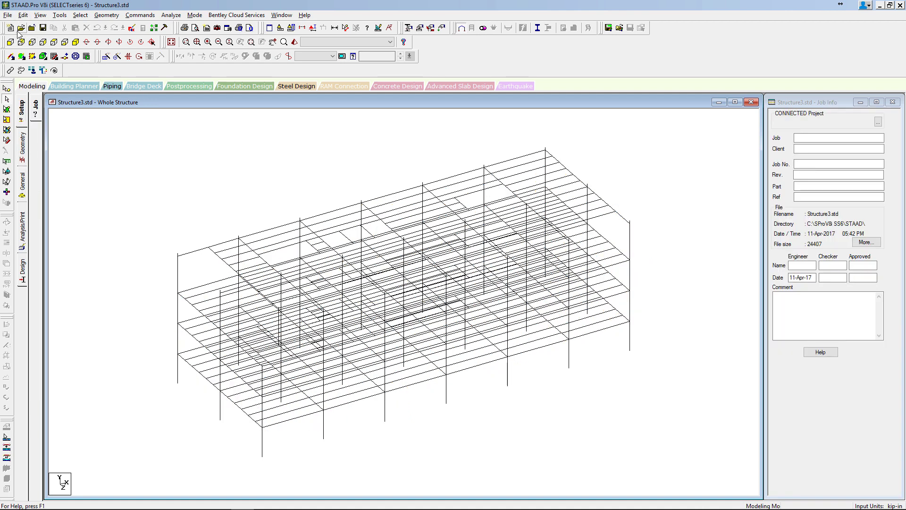
Run ISM Update Repository to open the Structural Synchronizer showing the modified W40X327 beam
{"action": "left_click", "coordinate": [7, 15]}
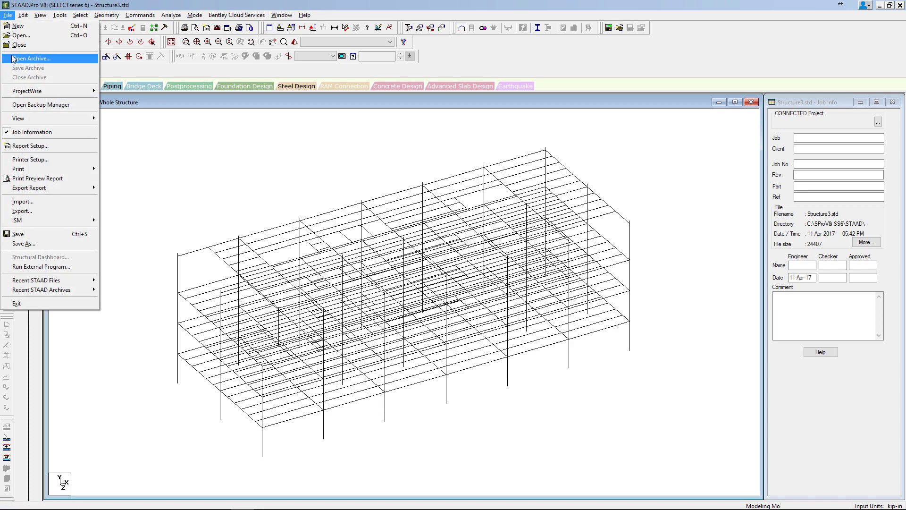
{"action": "mouse_move", "coordinate": [70, 222]}
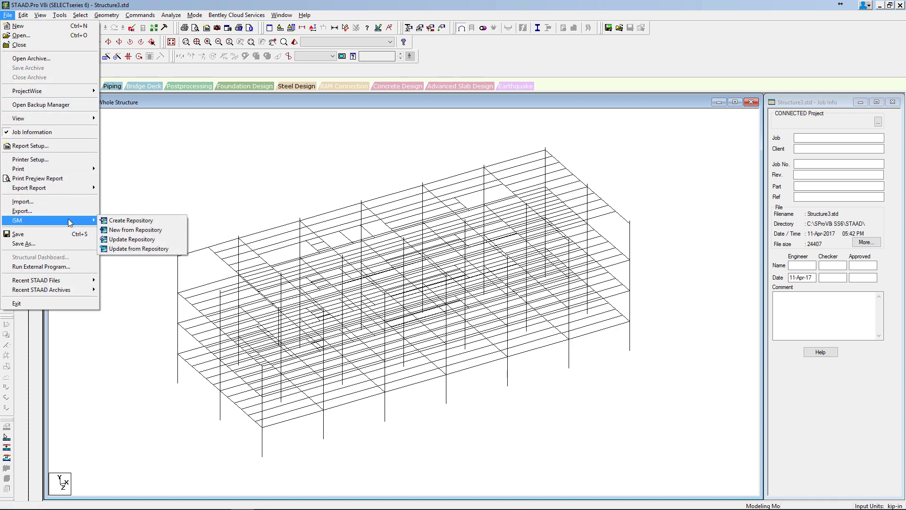
{"action": "left_click", "coordinate": [124, 240]}
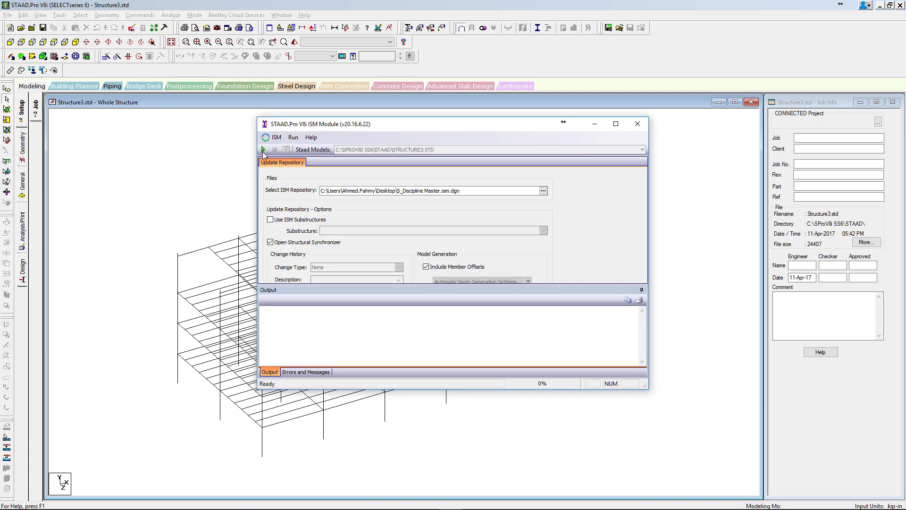
{"action": "left_click", "coordinate": [263, 150]}
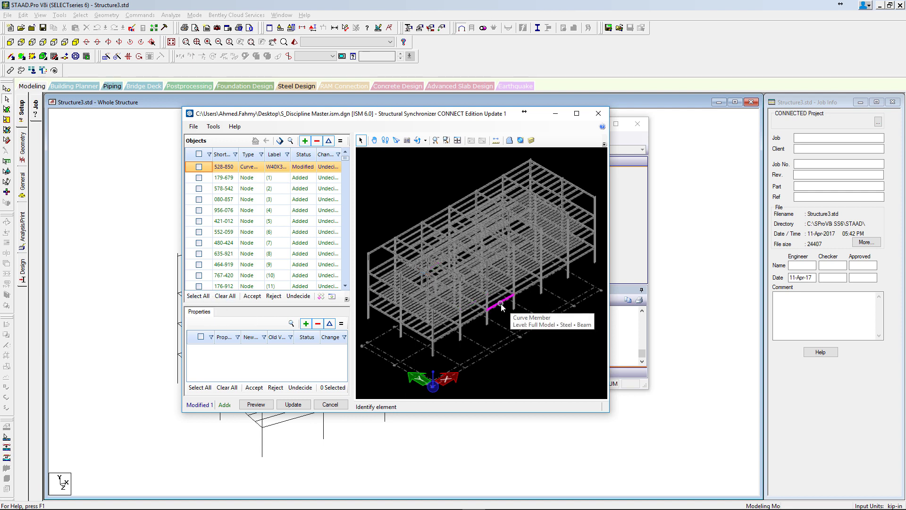
Filter to the modified 528-850 Curve Member, accept its change, and finish the repository export
{"action": "left_click", "coordinate": [500, 304]}
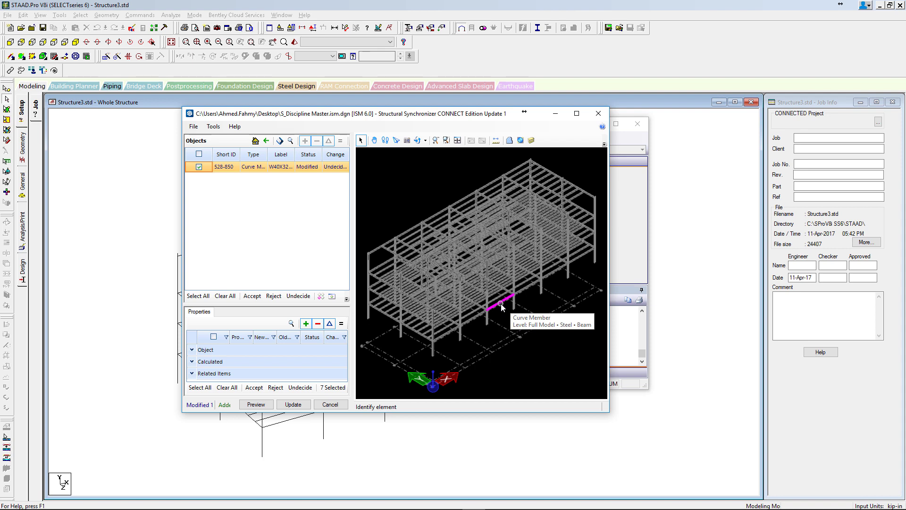
{"action": "left_click", "coordinate": [253, 298]}
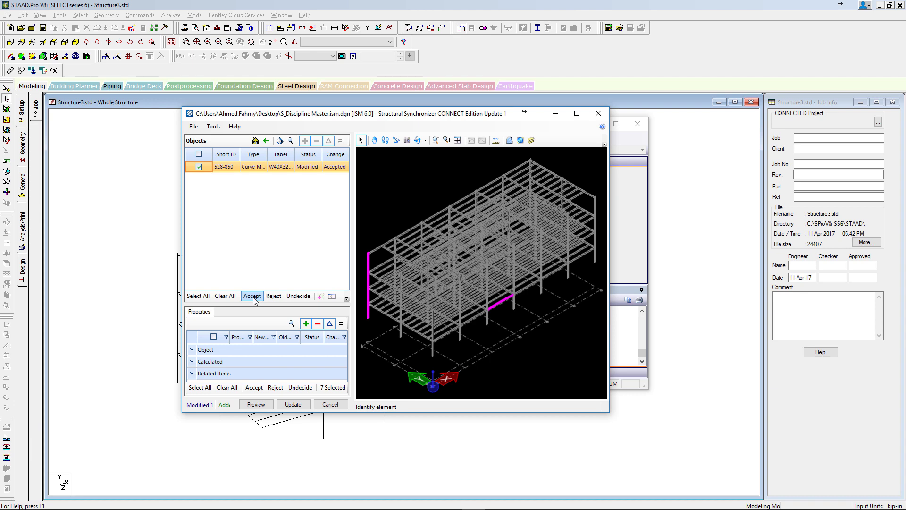
{"action": "key", "text": "Return"}
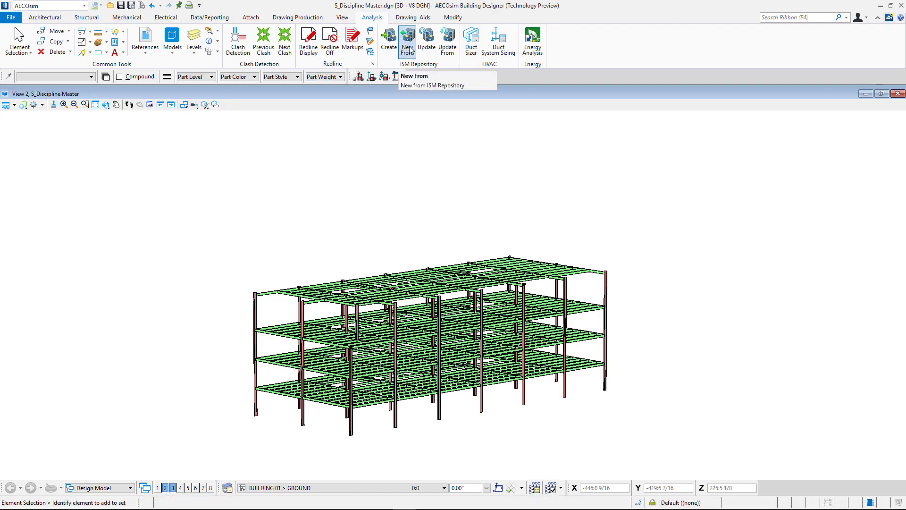
Update the AECOsim model from the ISM repository, importing and applying all four listed changes
{"action": "left_click", "coordinate": [448, 35]}
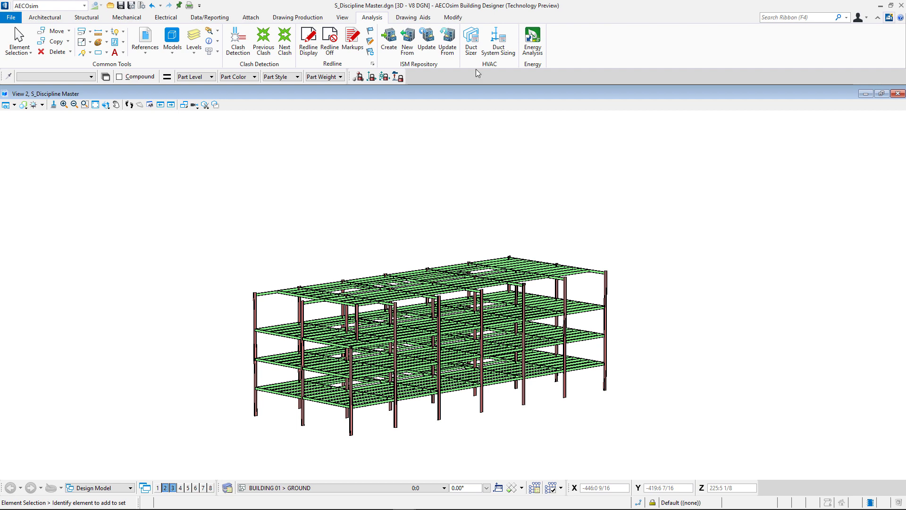
{"action": "left_click_drag", "start_coordinate": [903, 90], "coordinate": [550, 109]}
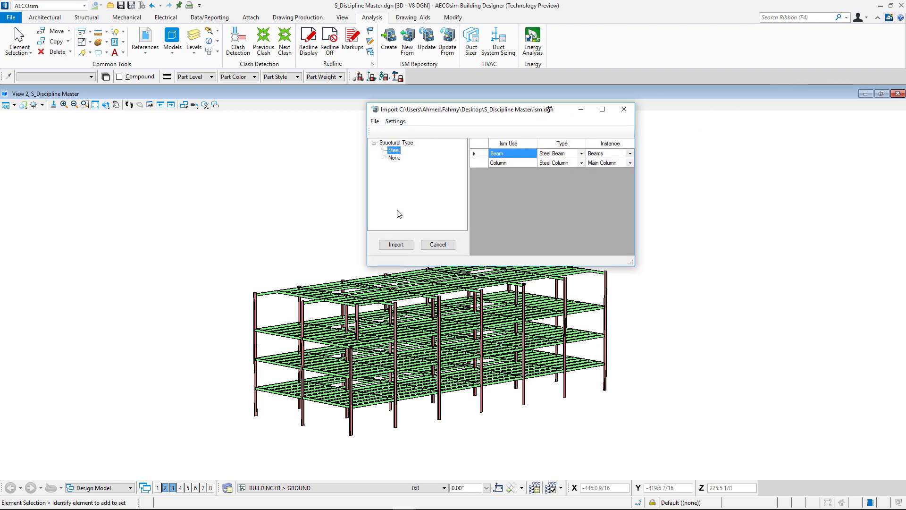
{"action": "left_click", "coordinate": [399, 244]}
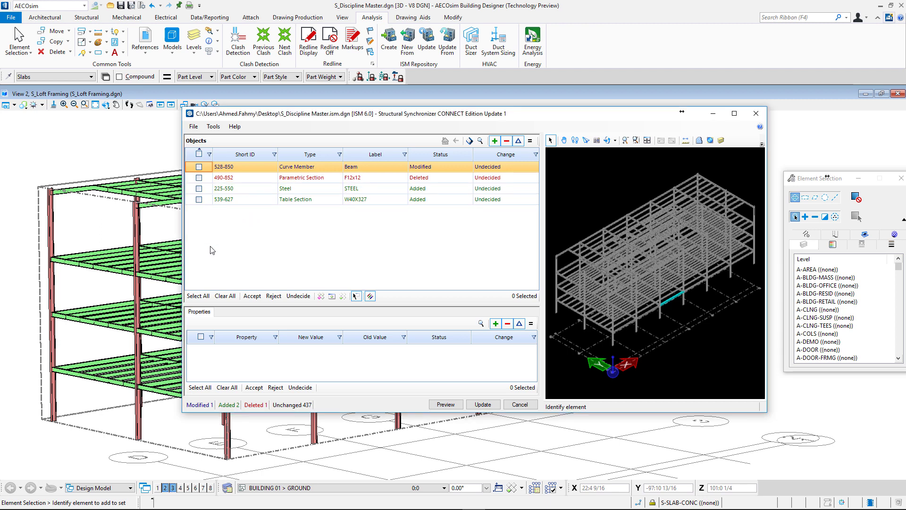
{"action": "left_click", "coordinate": [197, 296]}
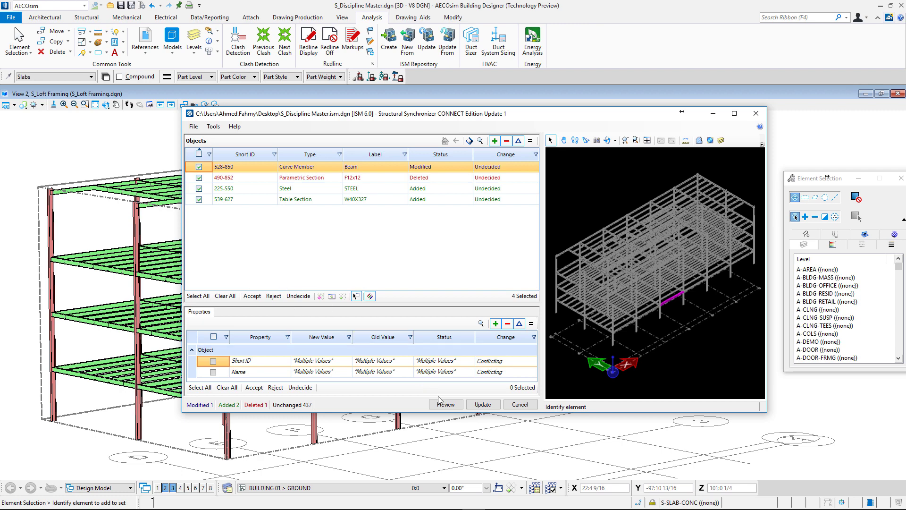
{"action": "left_click", "coordinate": [483, 404]}
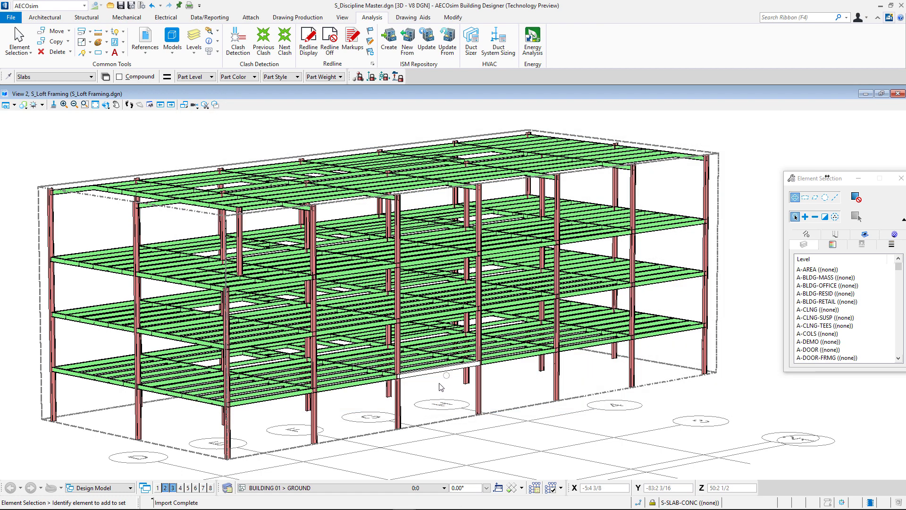